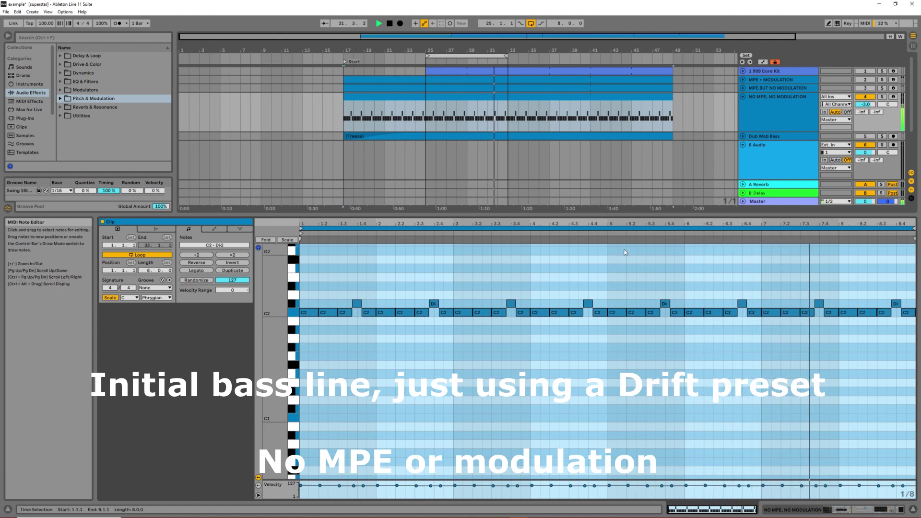
Stop playback and show the clip's Slide and Pressure note expression lanes, with the Slide lane enlarged.
left_click(389, 24)
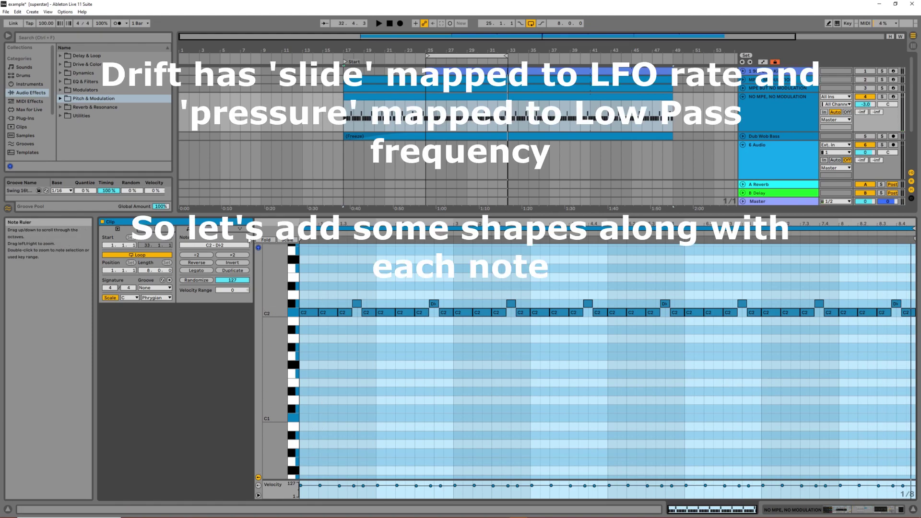
left_click(238, 229)
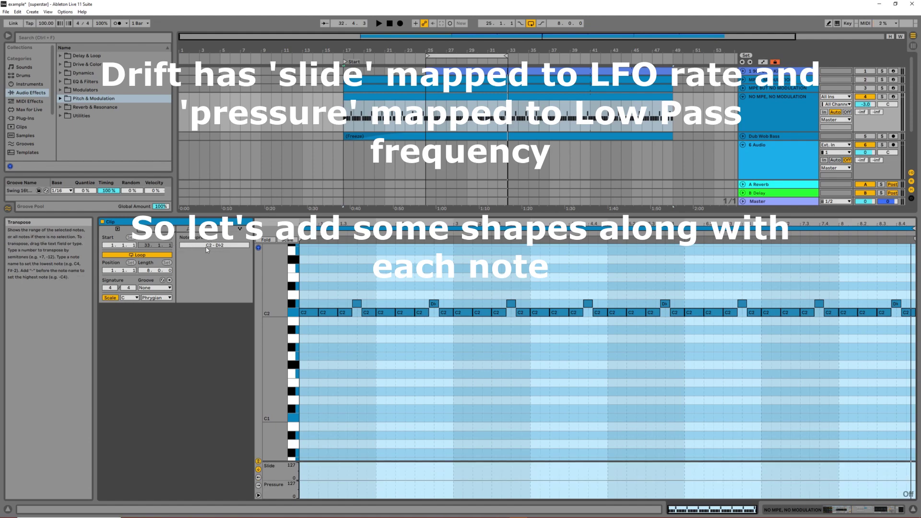
left_click_drag(273, 461, 274, 435)
scroll(309, 318, "up", 3)
Draw a slide ramp rising from 0 to 127 across the first C2 note and play it back.
left_click(312, 313)
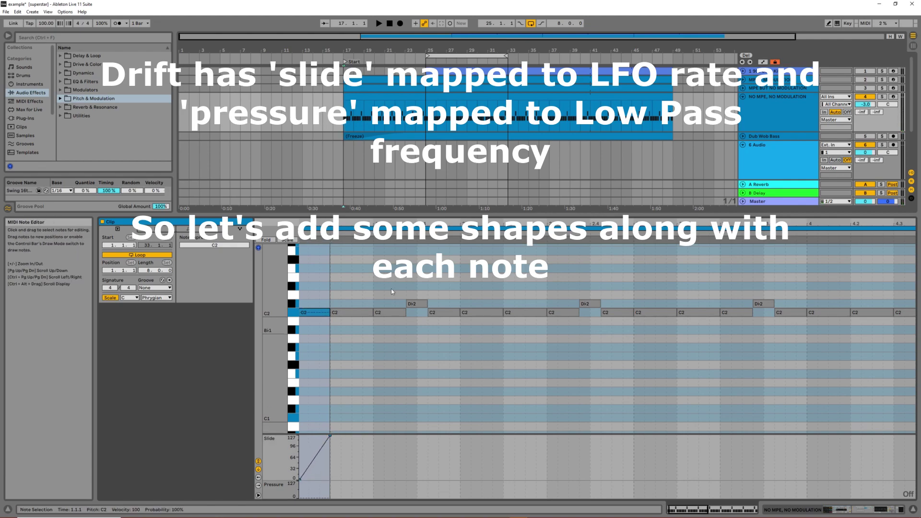
key("space")
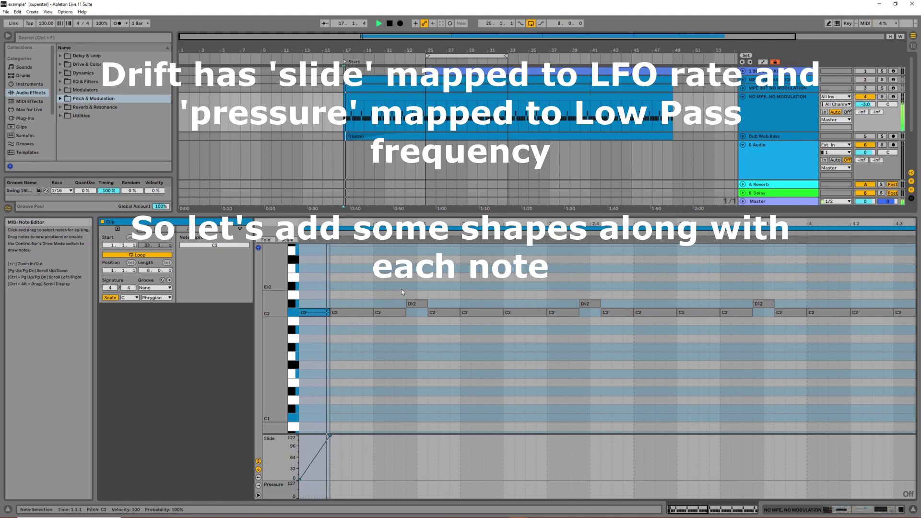
key("space")
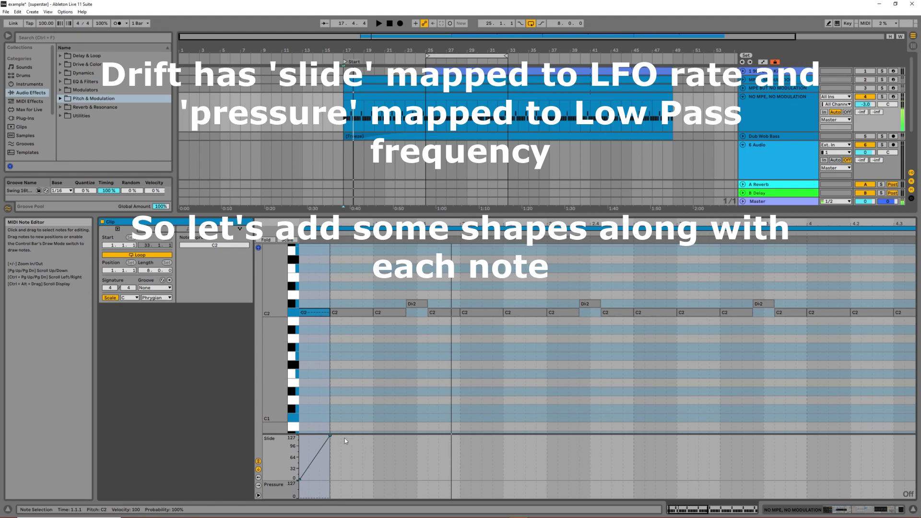
Set a flat slide value of about 43 on the second C2 note and near 0 on the third.
key("ctrl+a")
left_click(354, 318)
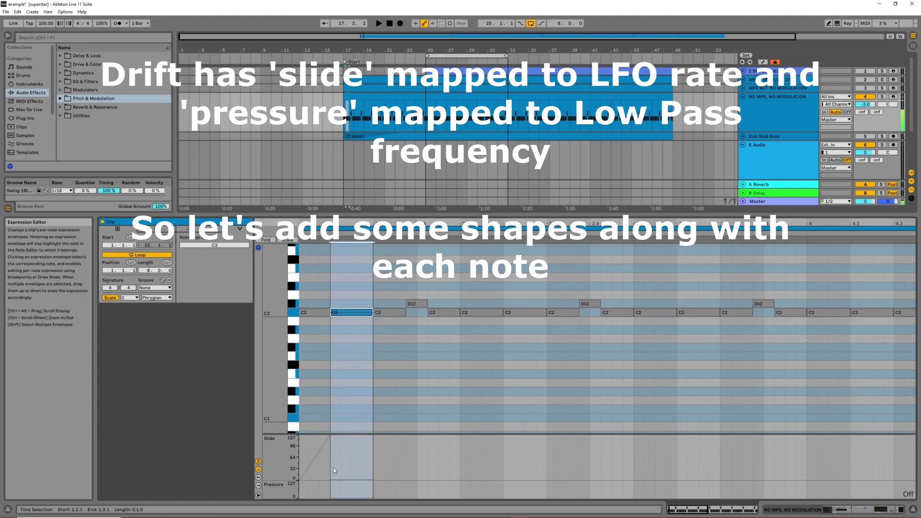
key("space")
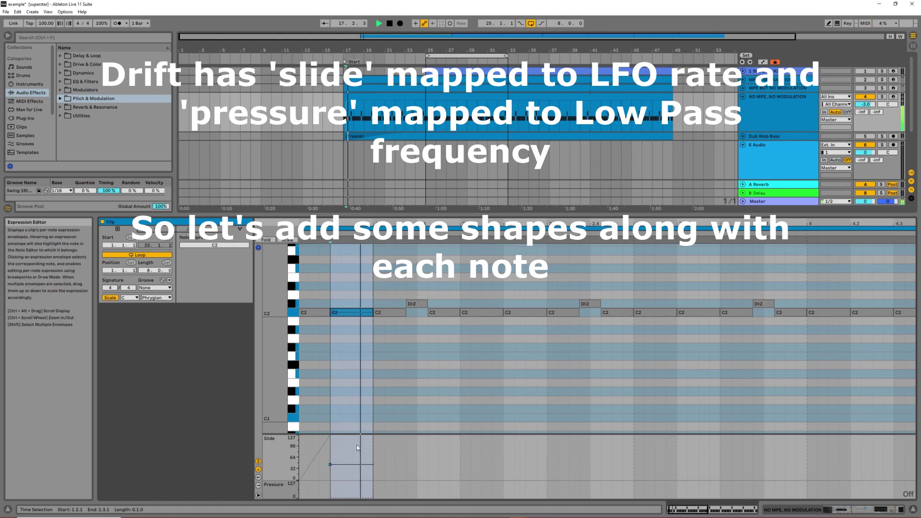
left_click(375, 481)
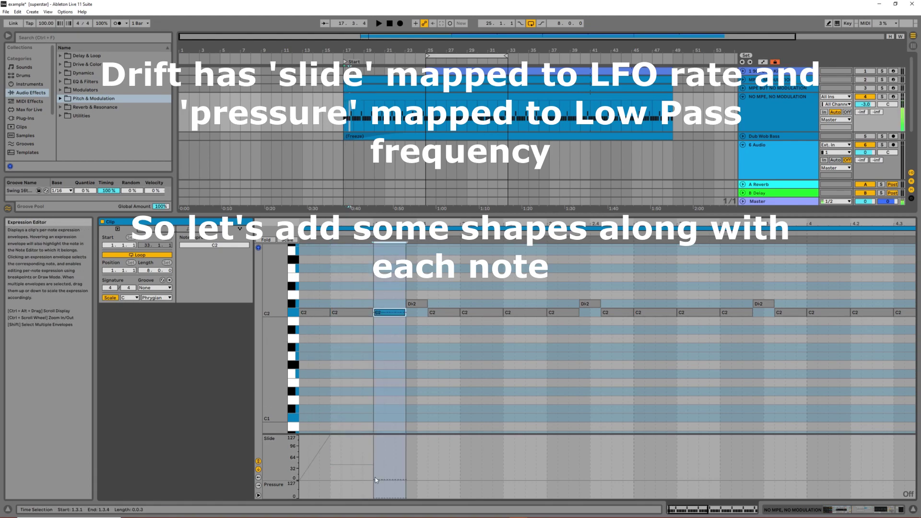
key("ctrl+a")
Set a flat pressure near 0 on the first C2 note and a flat mid-level pressure on the second.
left_click(311, 490)
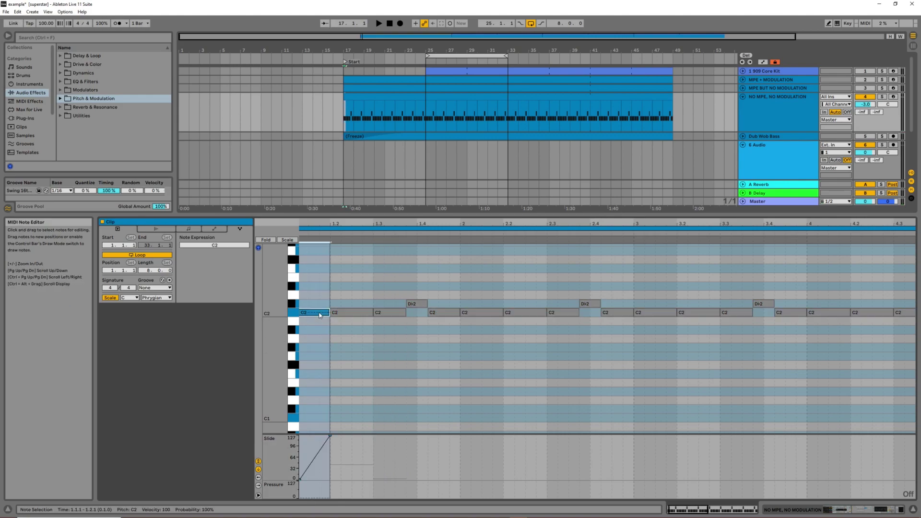
left_click_drag(313, 498, 312, 490)
left_click(334, 493)
left_click(314, 491)
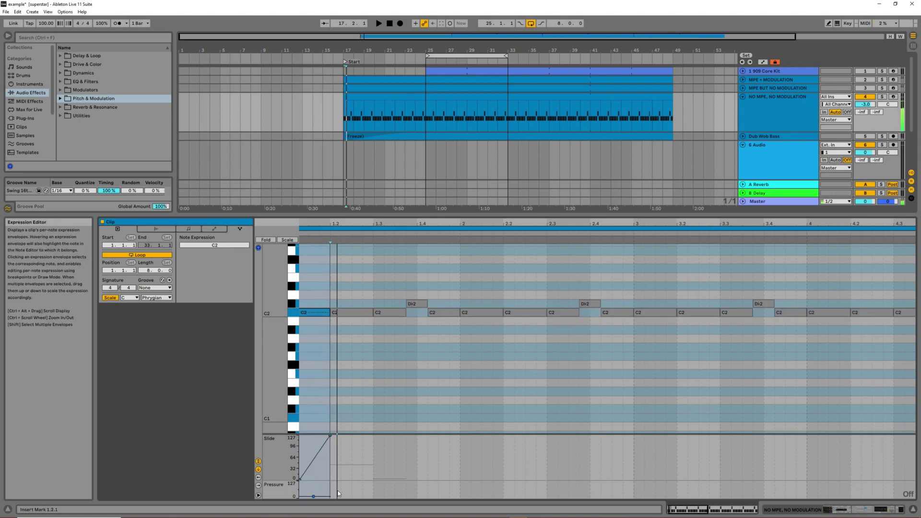
key("ctrl+a")
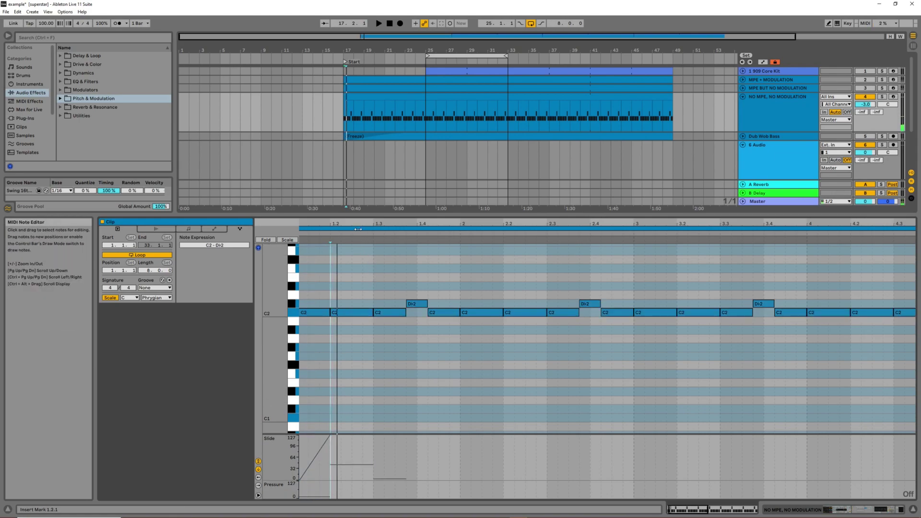
left_click(355, 313)
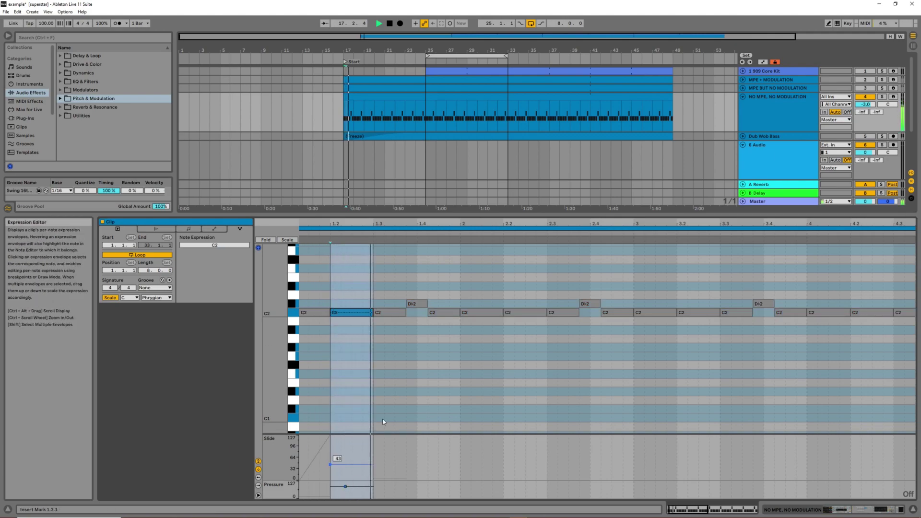
Draw a V-shaped pressure curve on the third C2 note, dipping to near 0 mid-note and rising again at its end.
left_click(387, 313)
left_click(379, 495)
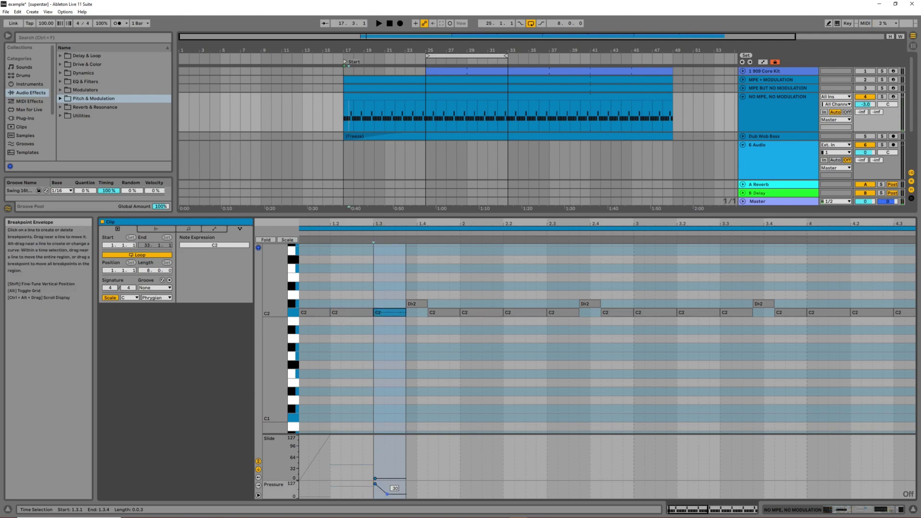
left_click_drag(403, 499, 406, 481)
key("space")
key("space")
Shape the pressure of the first Db2 note to hold high and drop to 0 halfway through the note.
left_click(412, 498)
left_click_drag(413, 499, 411, 493)
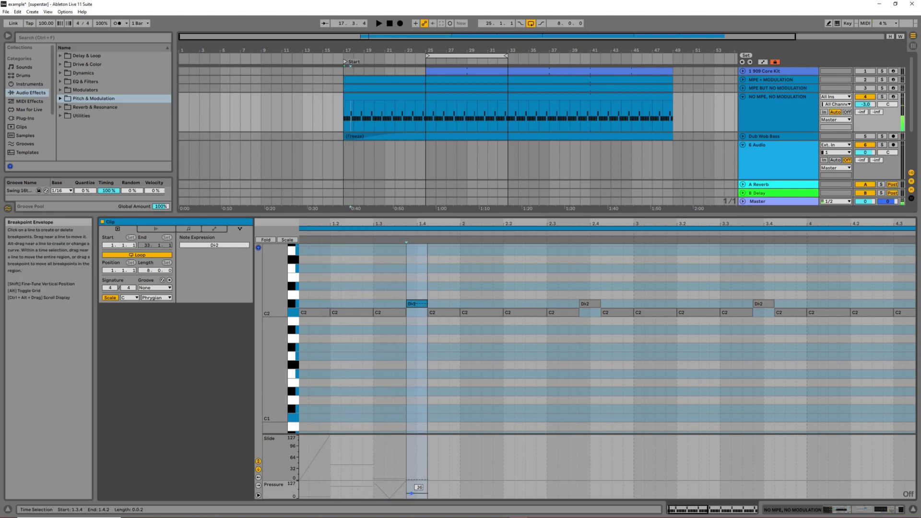
left_click(412, 481)
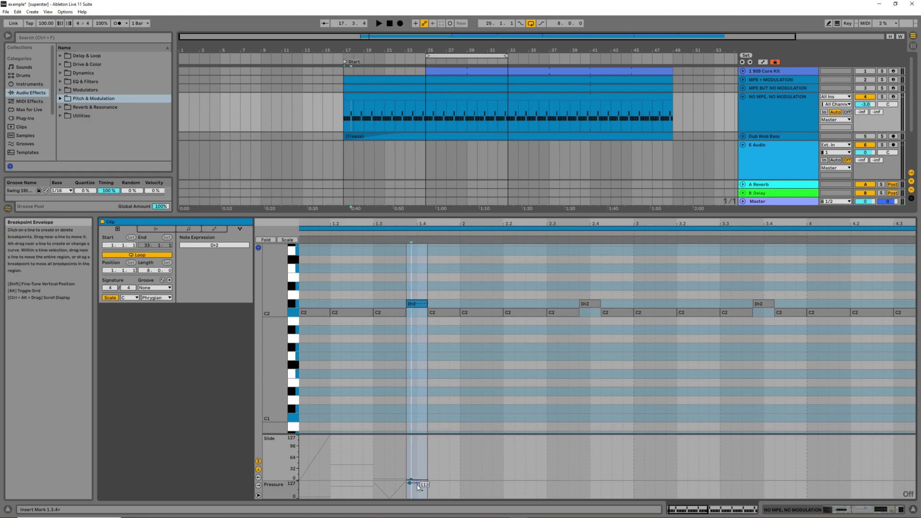
left_click(417, 485)
key("space")
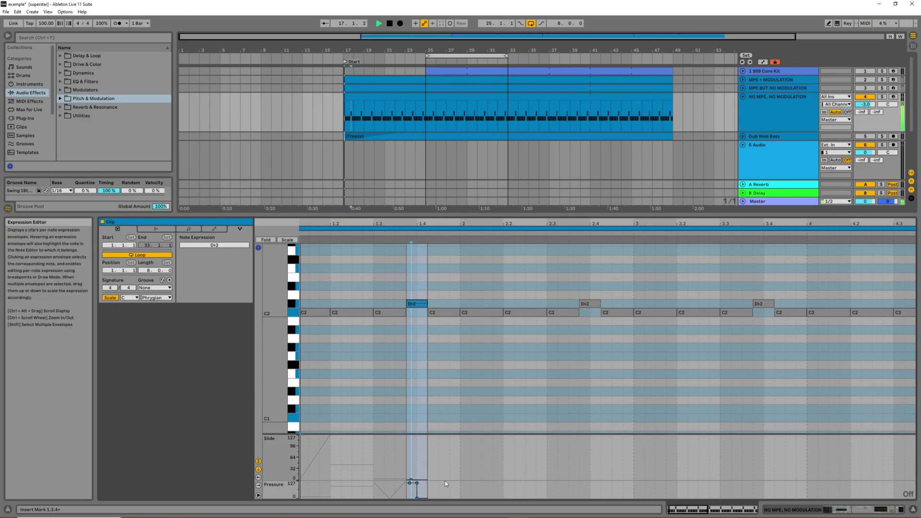
key("space")
Give the C2 note at 1.4.2 a flat high pressure and a flat slide value of about 85.
left_click(444, 313)
left_click(429, 481)
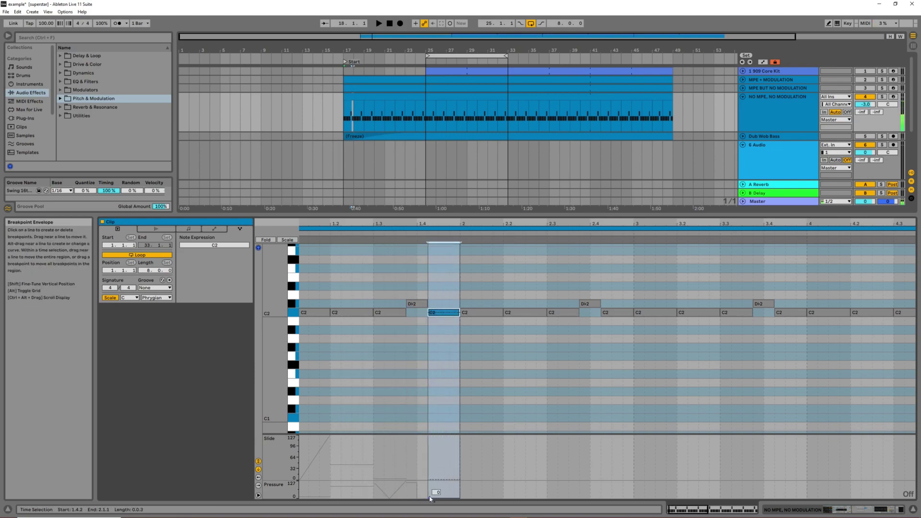
key("space")
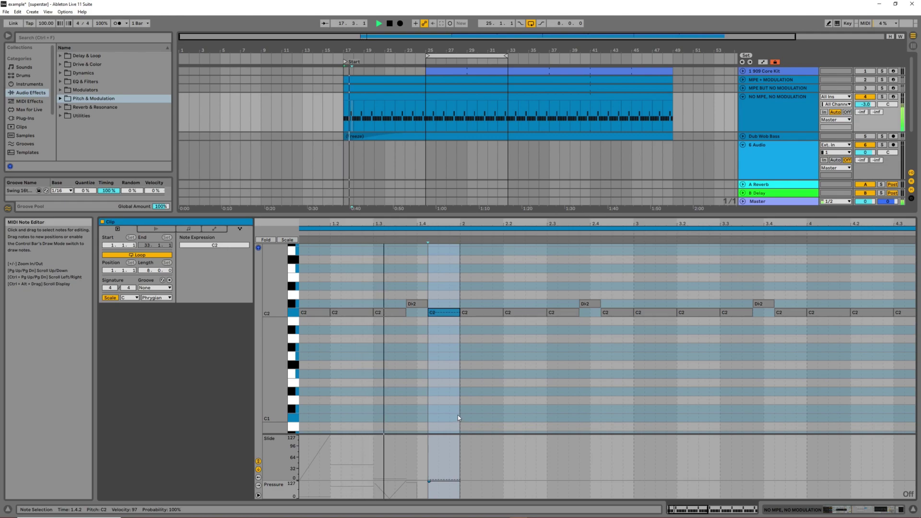
key("space")
left_click(432, 481)
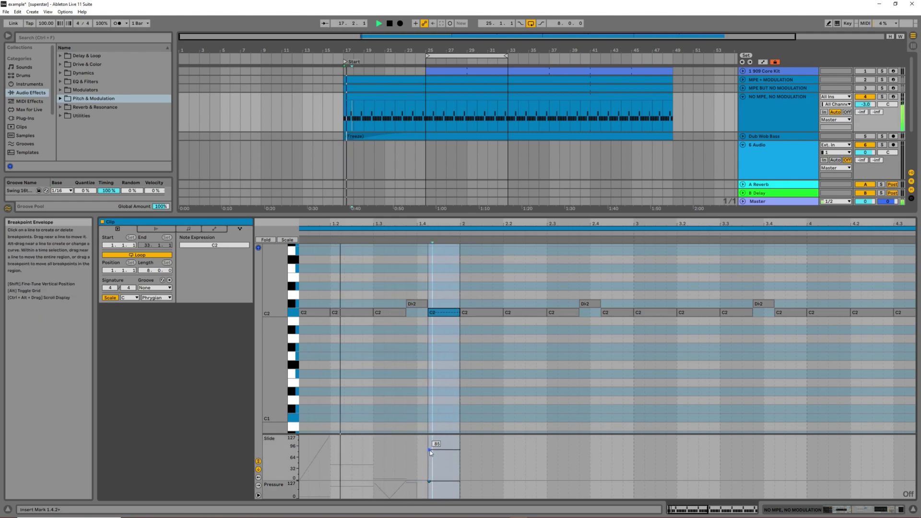
key("space")
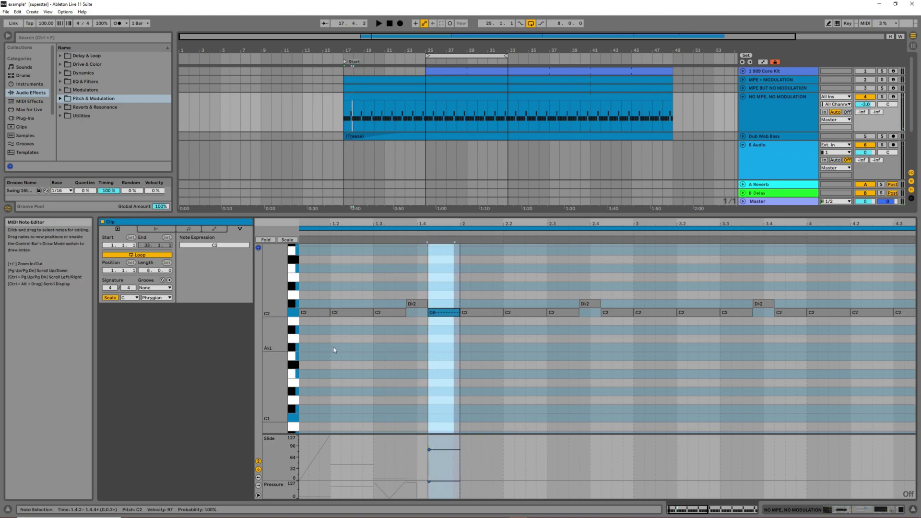
Draw a pitch bend on the third C2 note that rises to +5 st, holds, and falls to the Db2 pitch at its end.
left_click(394, 312)
scroll(399, 315, "up", 2, "ctrl")
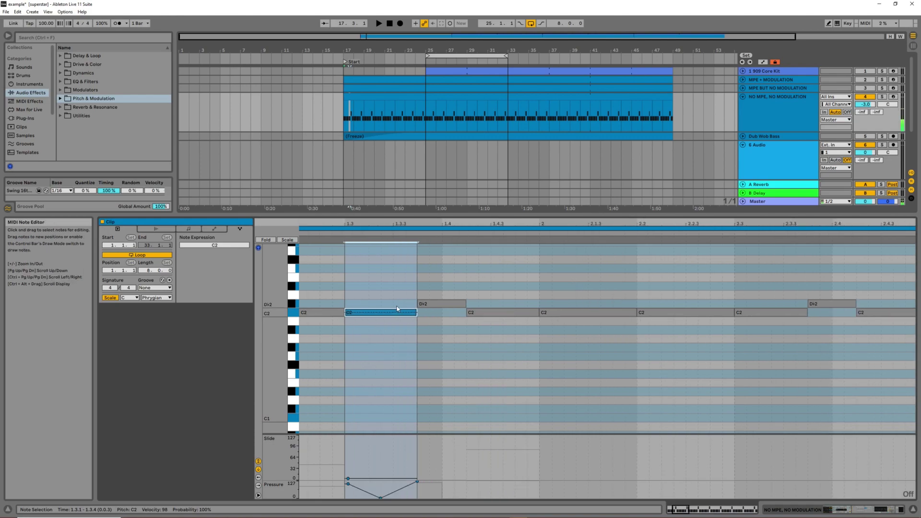
left_click(404, 313)
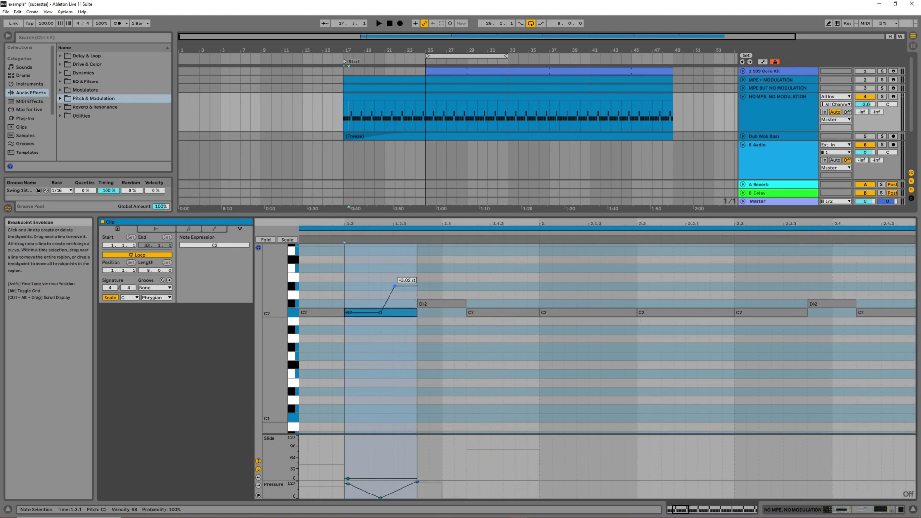
left_click_drag(395, 285, 394, 286)
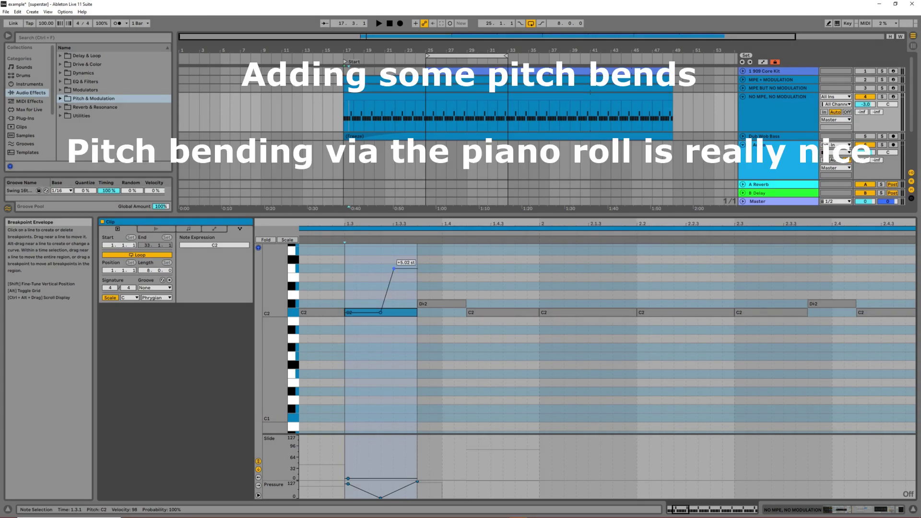
right_click(394, 268)
left_click(401, 272)
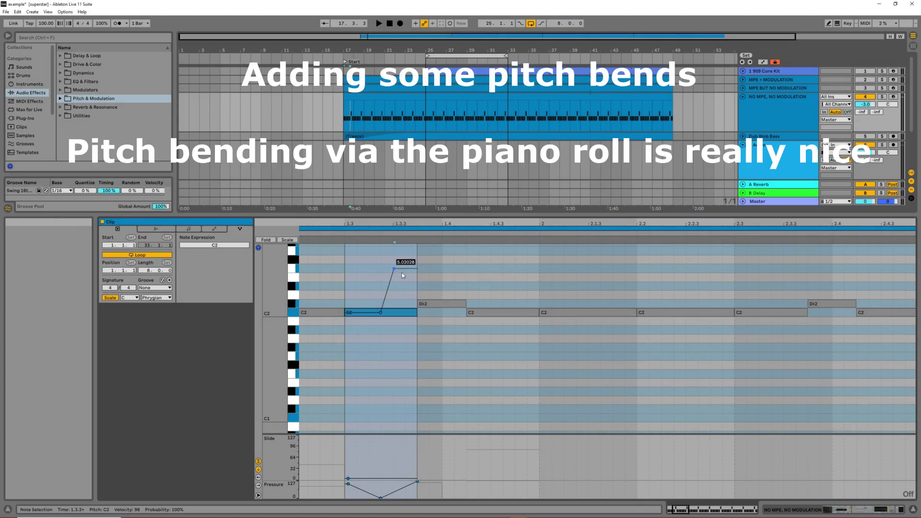
key("Return")
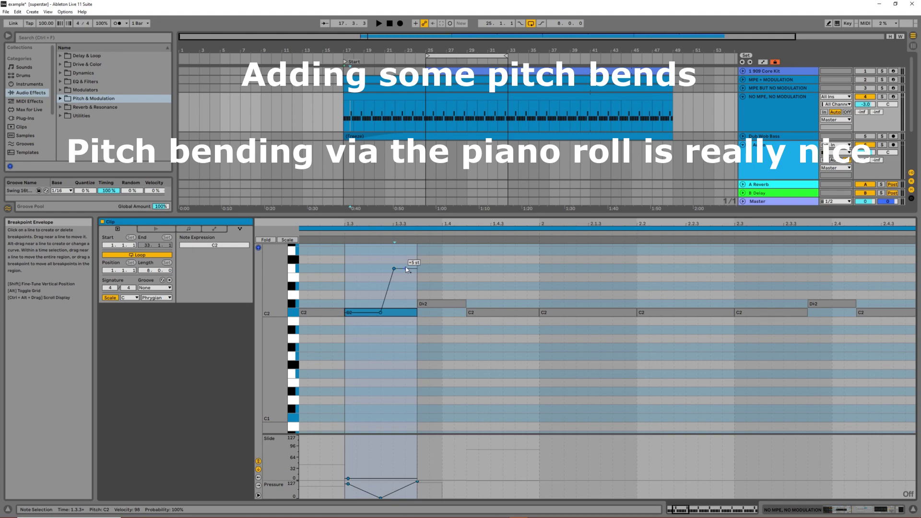
left_click_drag(413, 269, 417, 304)
key("space")
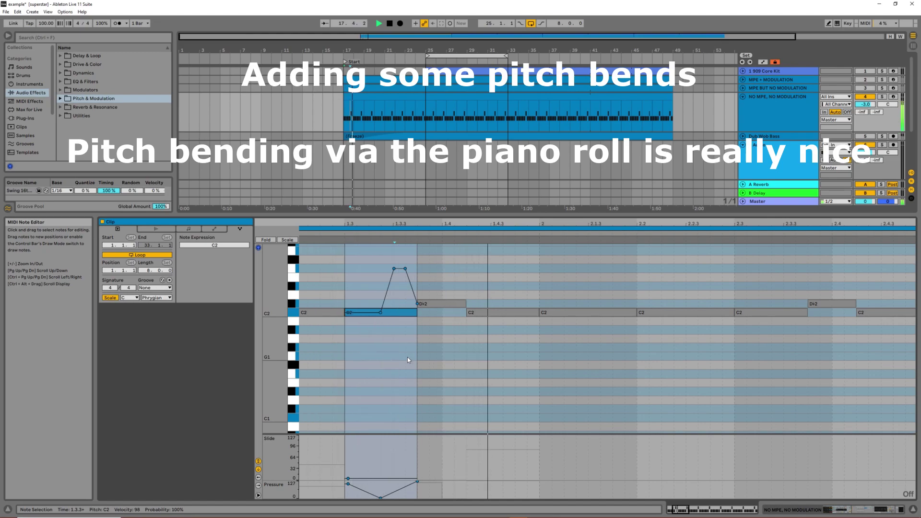
Duplicate the first bar's notes with their expression curves seven times to fill all eight bars of the clip.
key("minus")
key("minus")
key("minus")
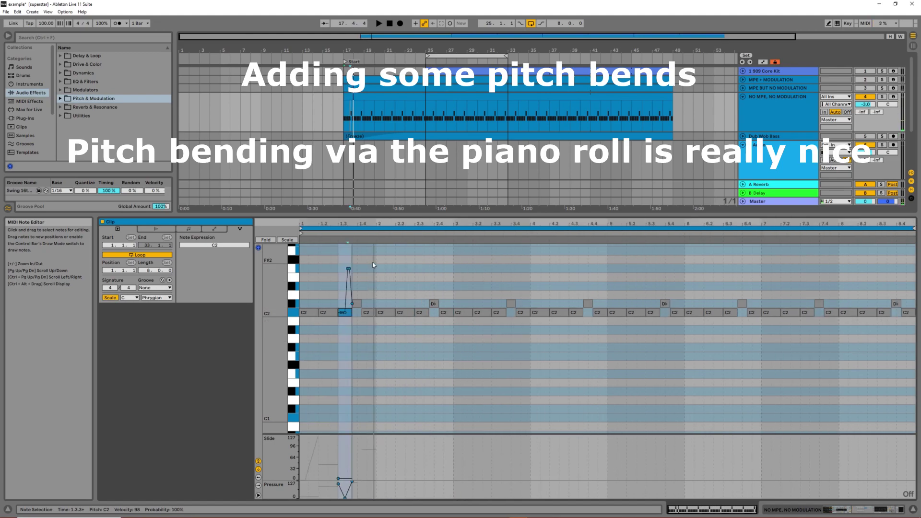
left_click(344, 312)
left_click(361, 353)
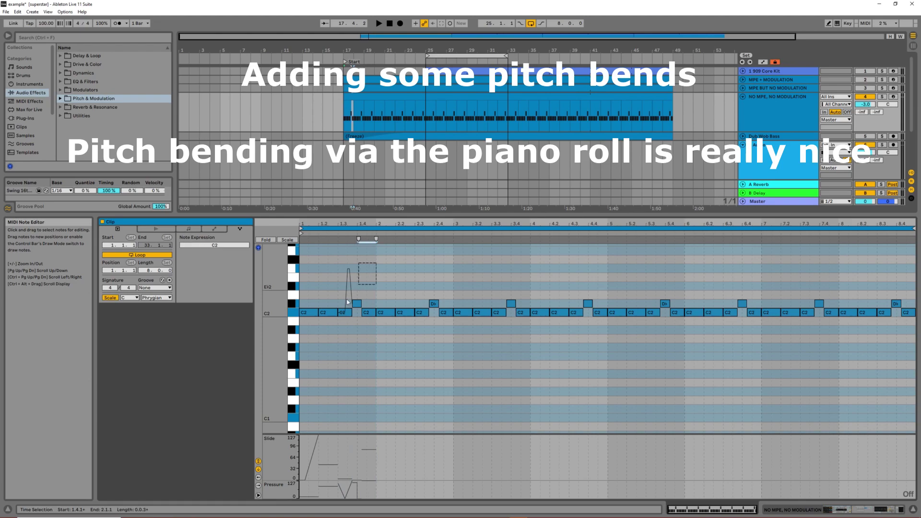
left_click_drag(351, 294, 295, 335)
key("ctrl+d")
key("ctrl+d")
key("ctrl+d")
key("ctrl+d")
key("ctrl+d")
key("ctrl+d")
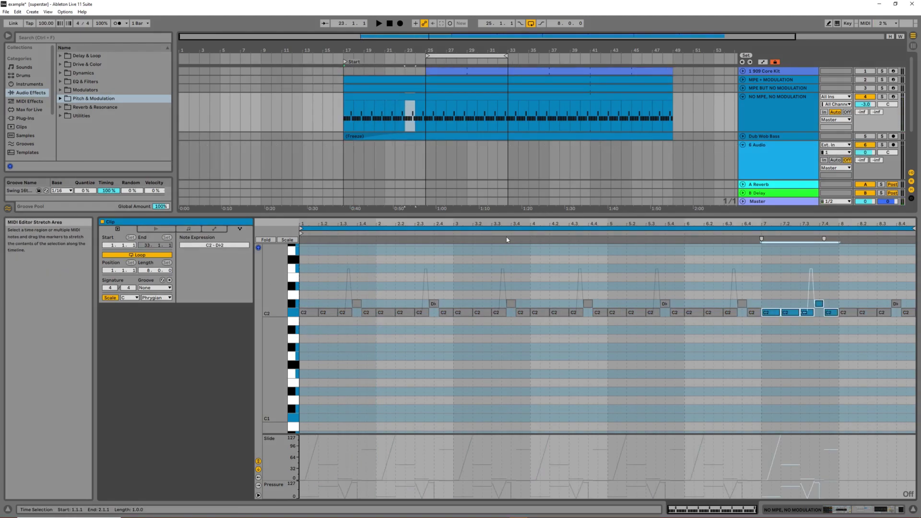
key("ctrl+d")
Play back the clip to check how the duplicated pitch, slide and pressure curves sound.
key("space")
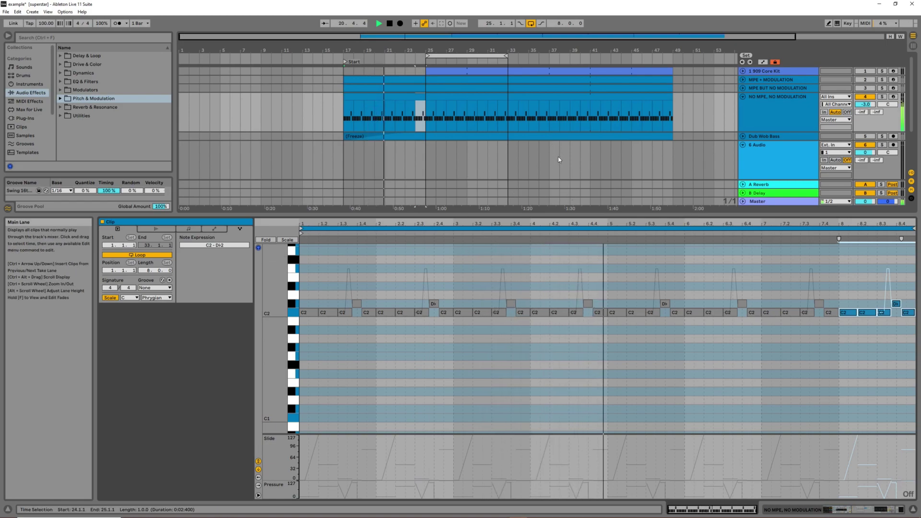
key("space")
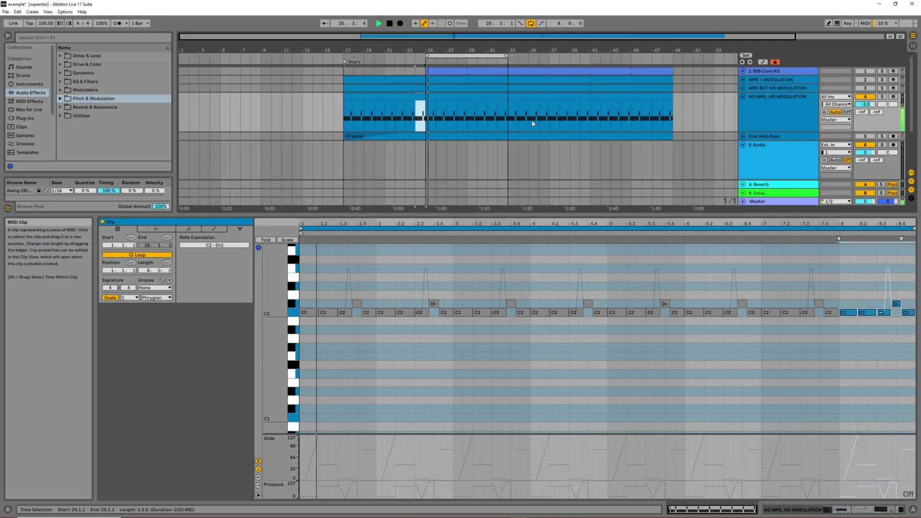
key("space")
key("space")
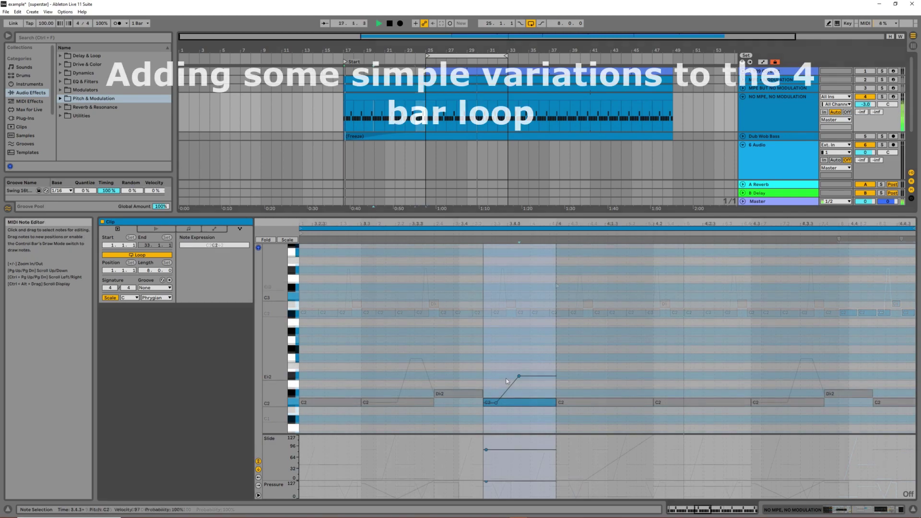
Change the slide of the C2 note at 3.4.2 to a ramp falling to near 0 at its end.
scroll(519, 373, "down", 6)
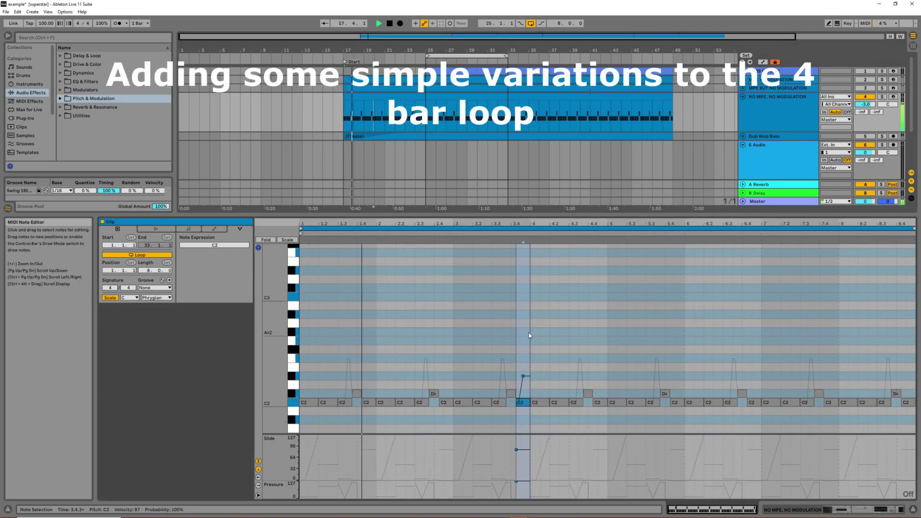
key("ctrl+a")
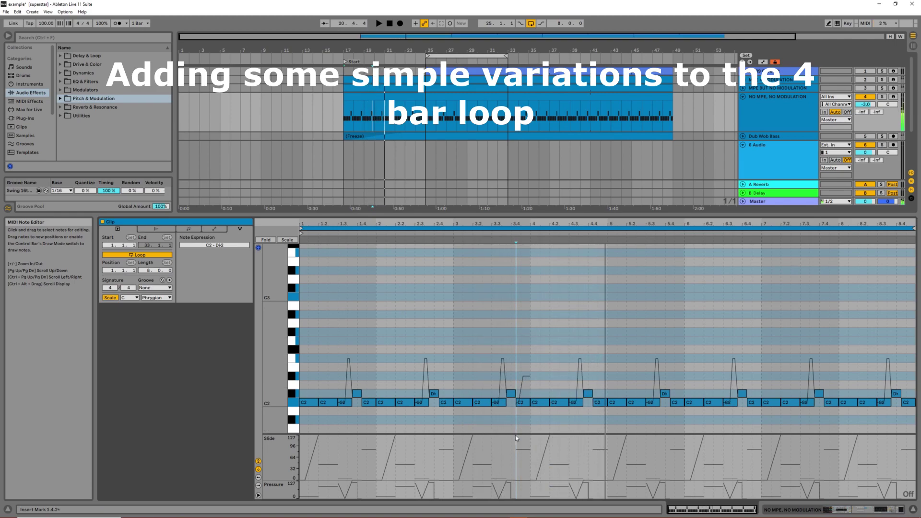
scroll(514, 451, "up", 2)
left_click(522, 450)
left_click_drag(540, 452, 550, 479)
key("minus")
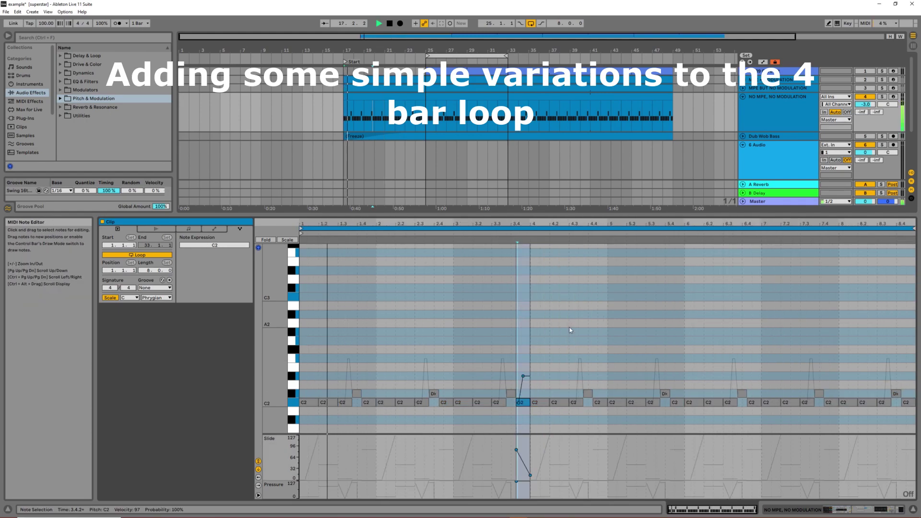
Reshape the slide curves of the fourth bar's notes to vary the end of the four-bar phrase.
key("ctrl+a")
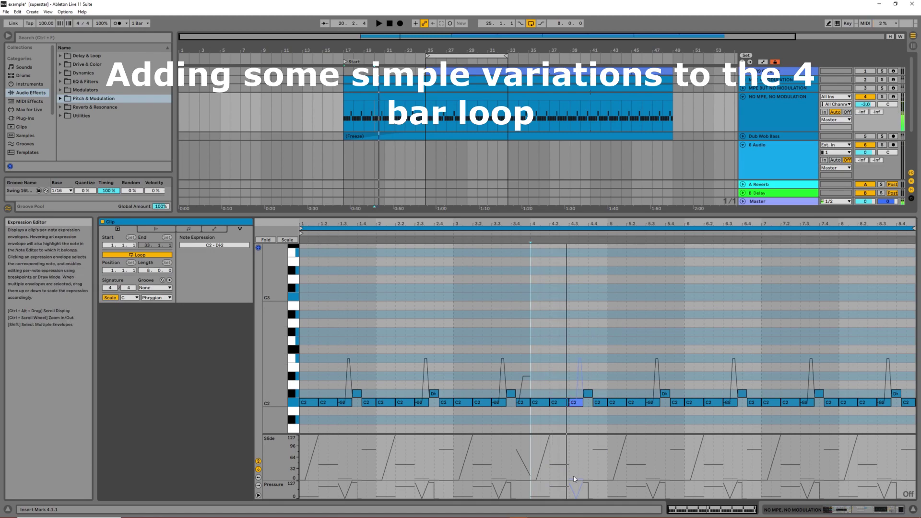
left_click(564, 464)
scroll(563, 465, "up", 5)
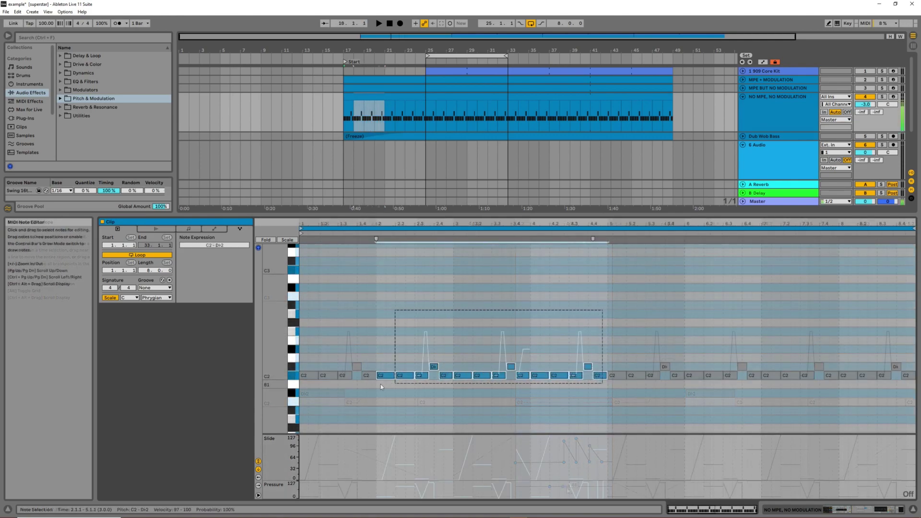
key("ctrl+Right")
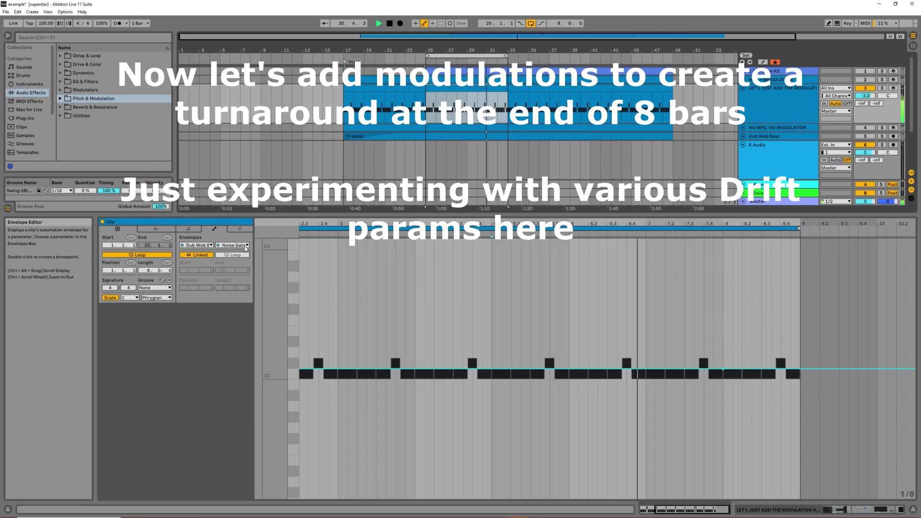
Raise the Noise Gain envelope to 15.4 % from bar 8, and draw a rising Oscillator 1 Shape envelope there with a sharp dip before the end.
left_click_drag(733, 369, 724, 329)
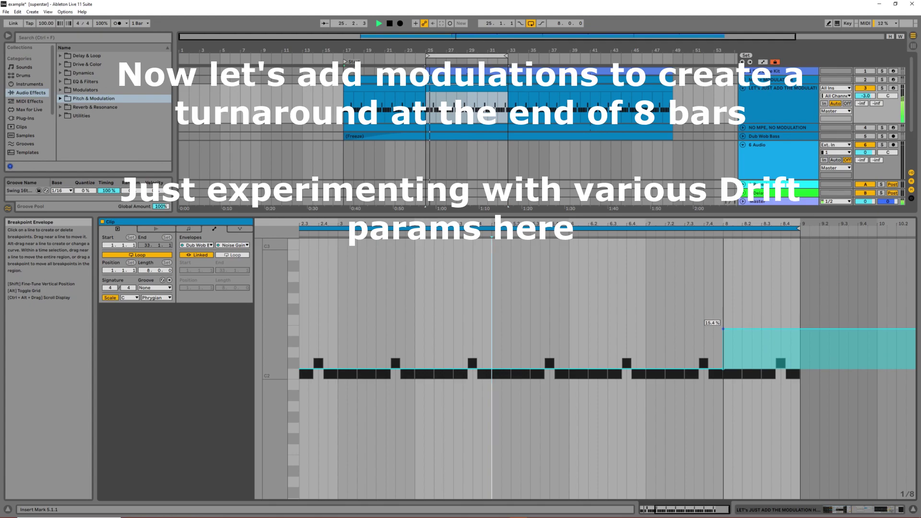
left_click(235, 245)
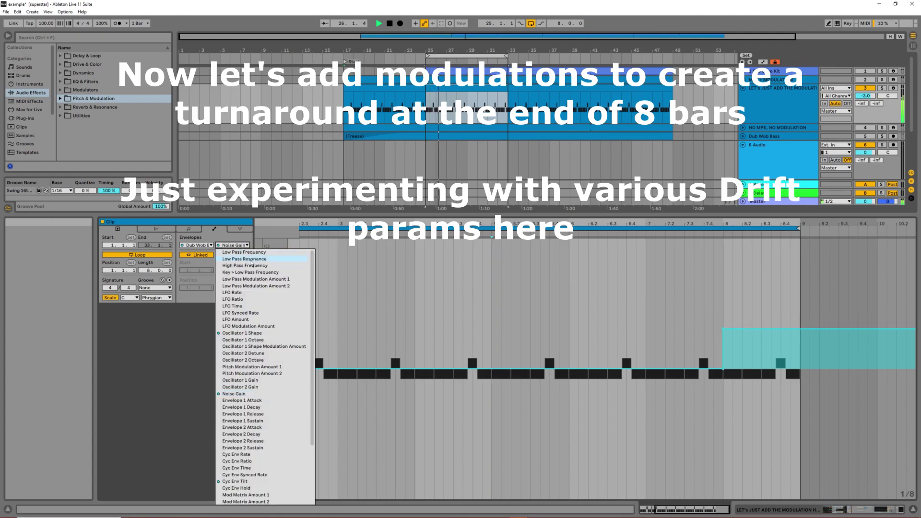
left_click(245, 333)
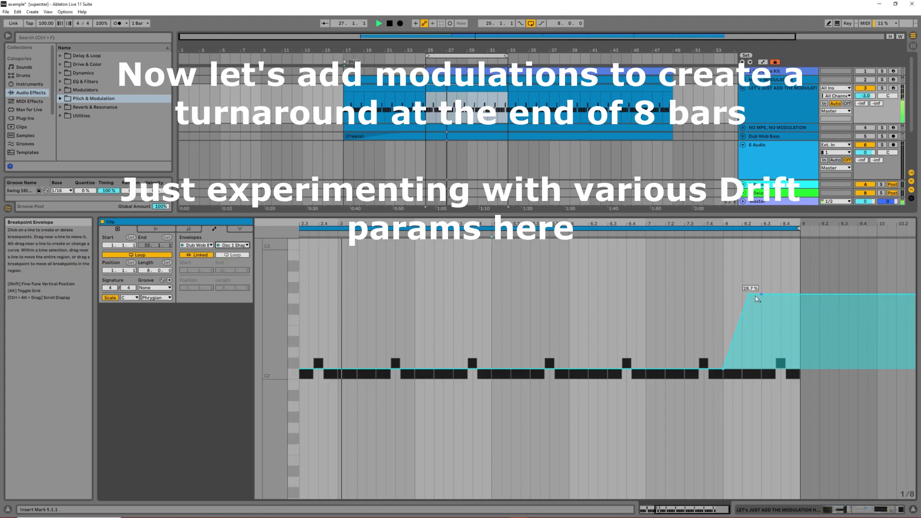
left_click_drag(751, 299, 811, 272)
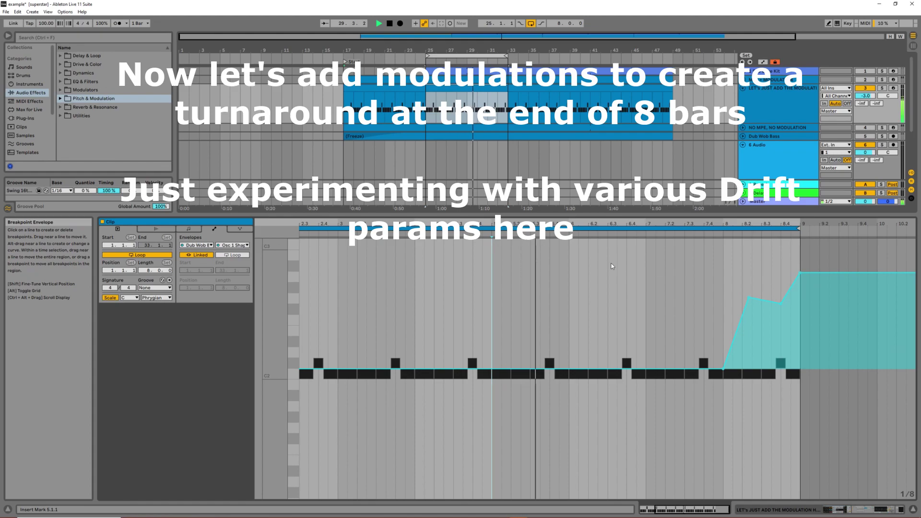
scroll(787, 329, "up", 4)
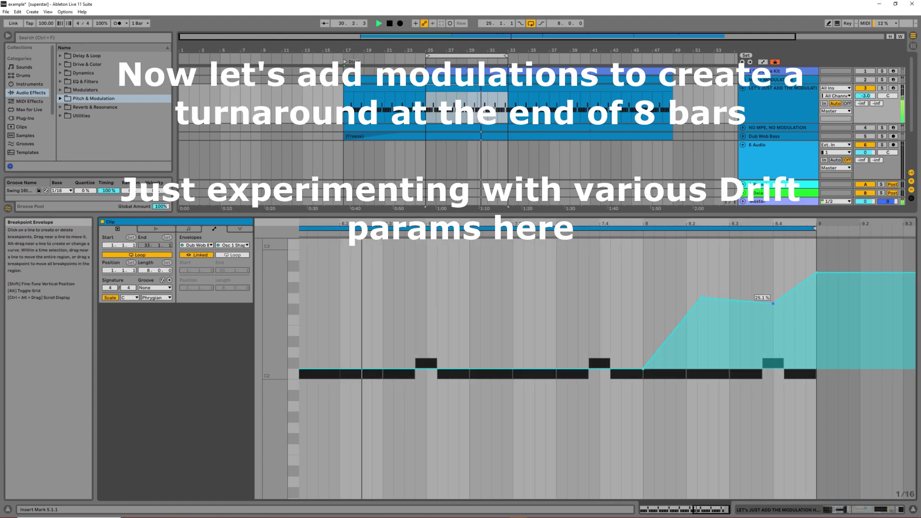
left_click_drag(785, 291, 785, 339)
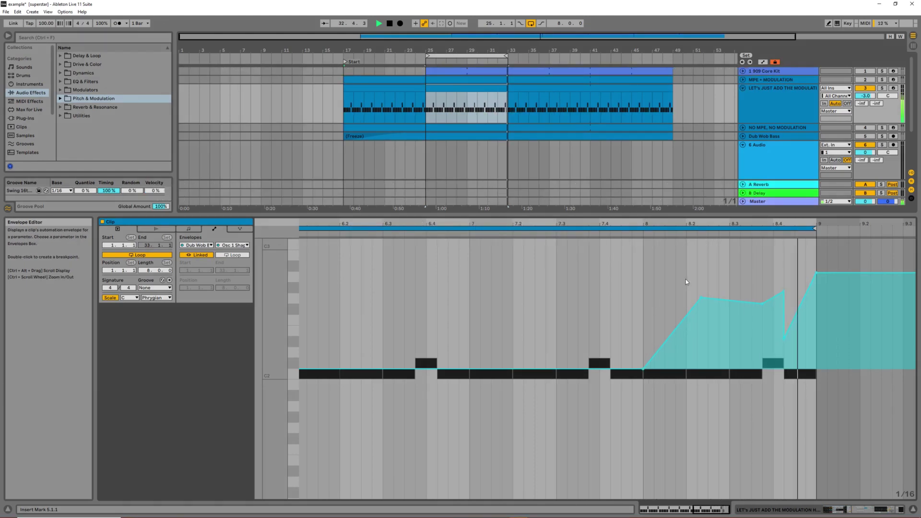
Switch the clip's envelope view to the Cyc Env Tilt parameter.
left_click(234, 245)
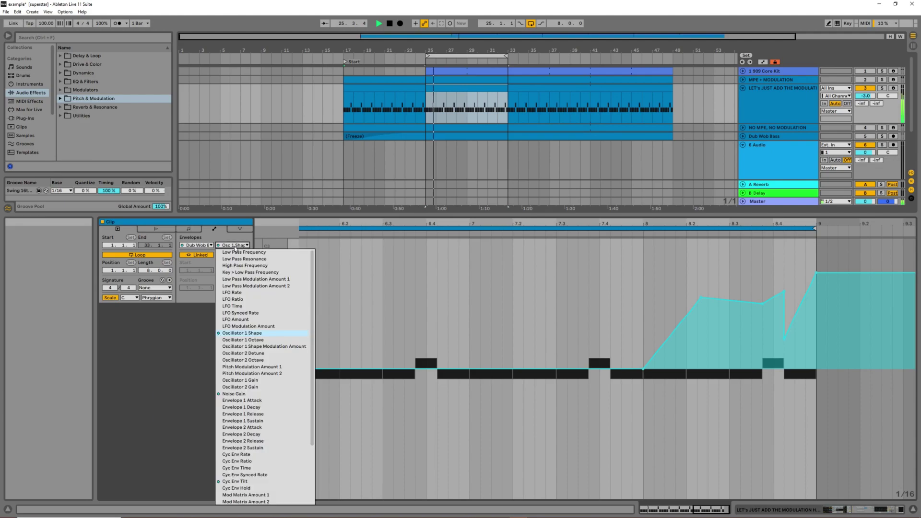
left_click(247, 481)
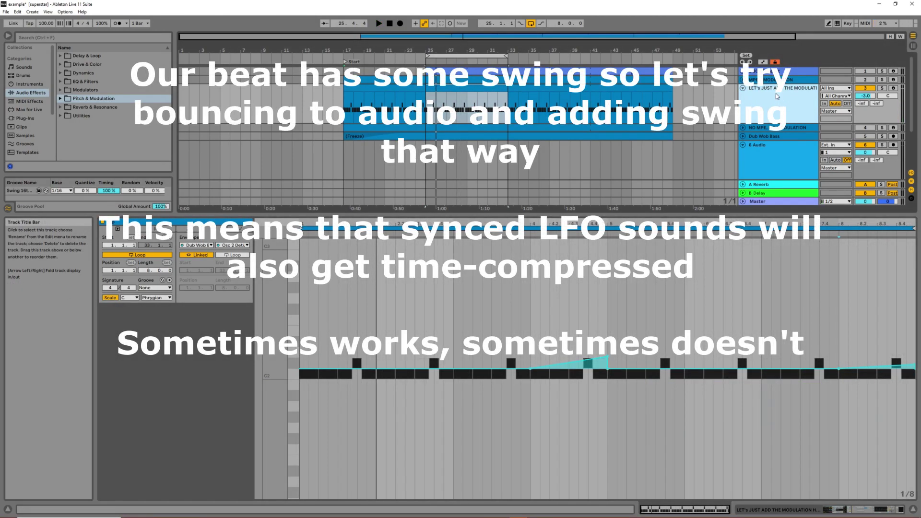
Freeze and flatten the modulation-only bass track to audio.
right_click(777, 96)
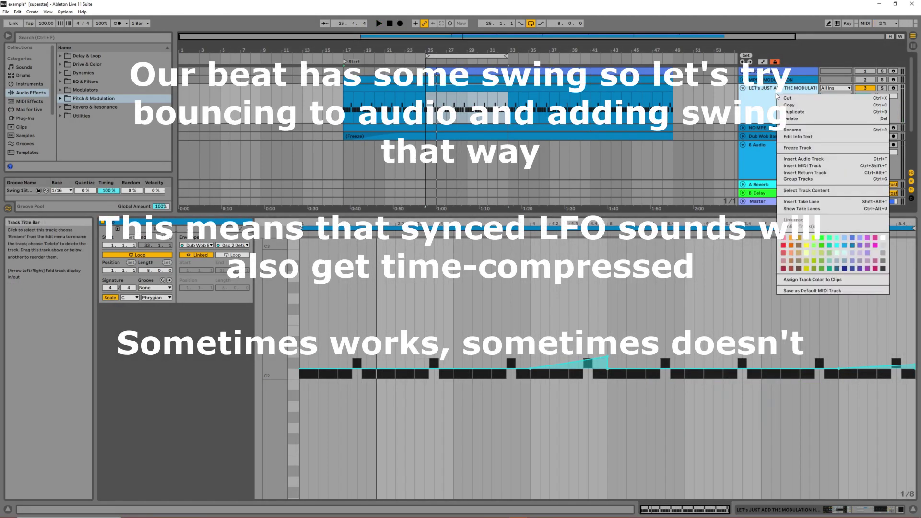
left_click(821, 149)
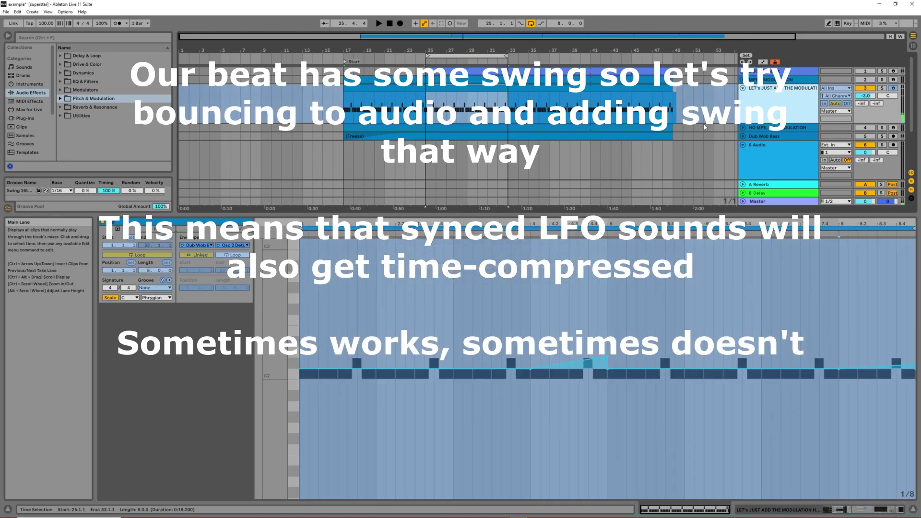
right_click(769, 105)
left_click(792, 183)
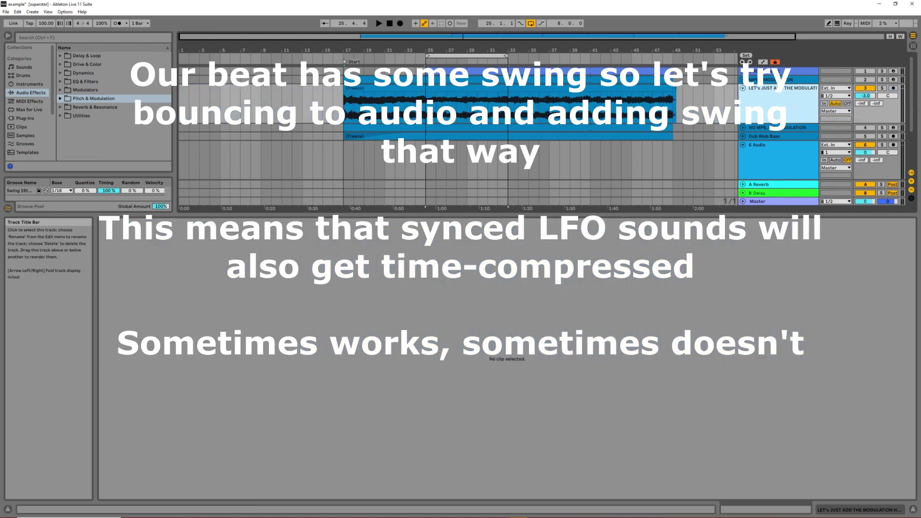
Raise the flattened bass clip's gain to 7.75 dB.
left_click(466, 89)
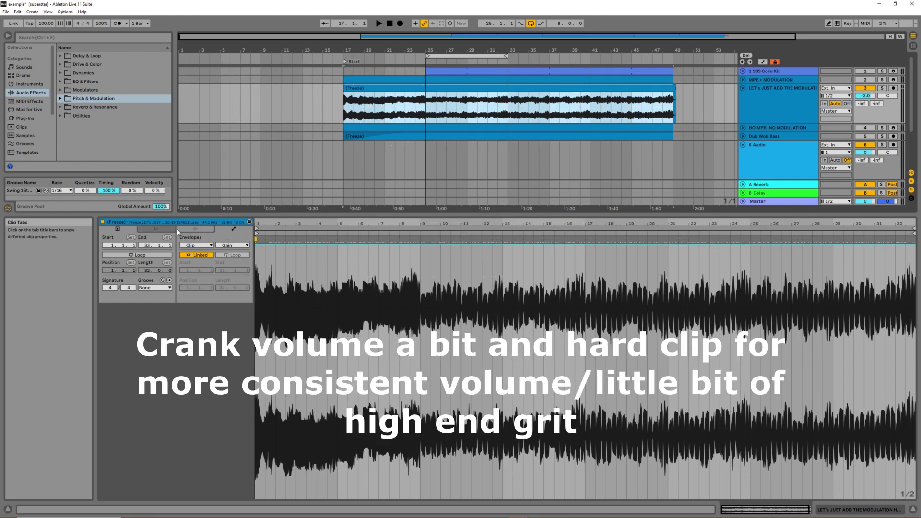
left_click(194, 230)
left_click(244, 255)
left_click_drag(244, 253, 244, 247)
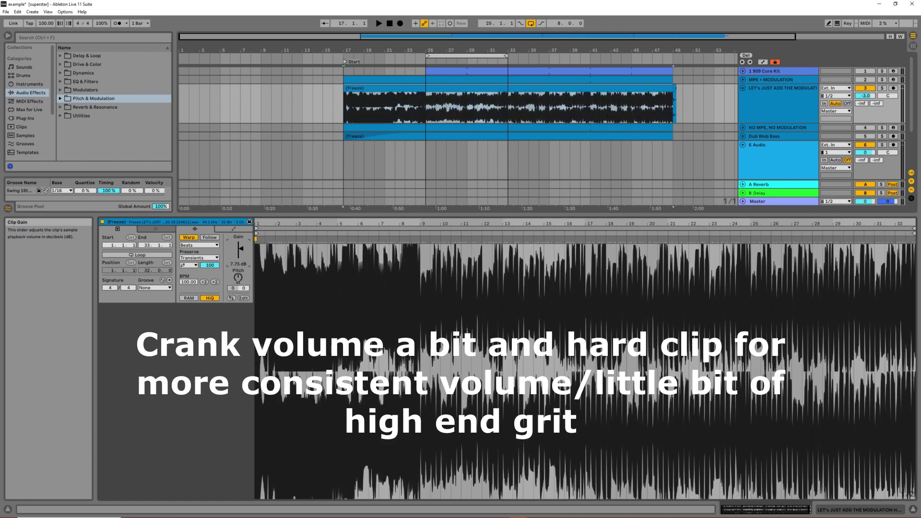
Add a Saturator to the flattened bass track and set its curve type to Digital Clip.
key("ctrl+t")
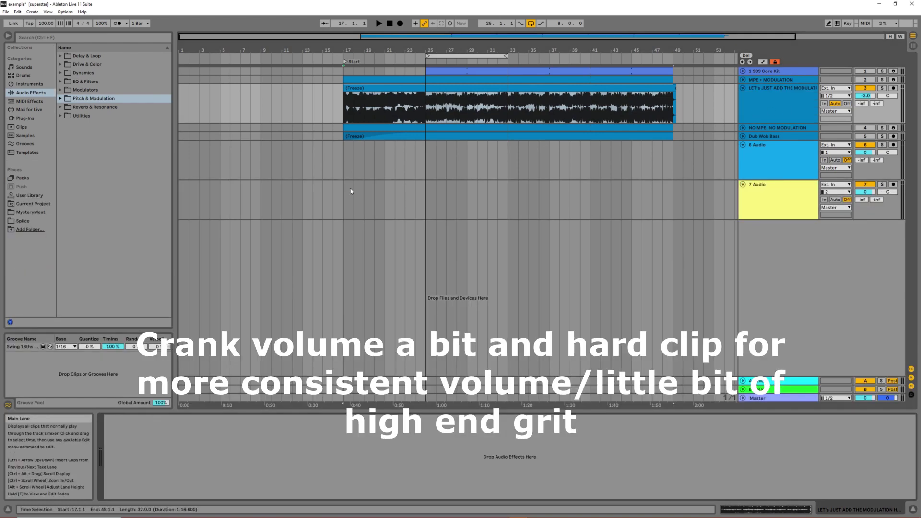
left_click(61, 65)
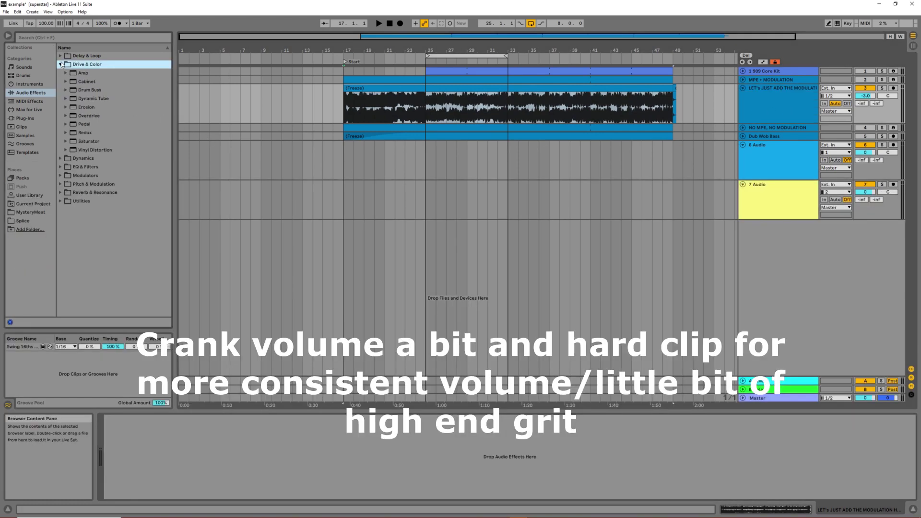
left_click(83, 142)
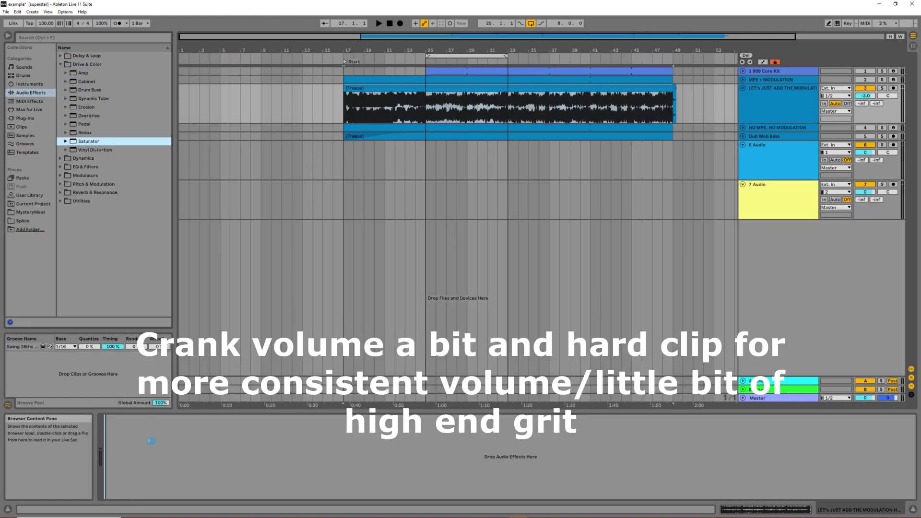
left_click_drag(152, 441, 152, 446)
left_click(153, 465)
left_click(149, 506)
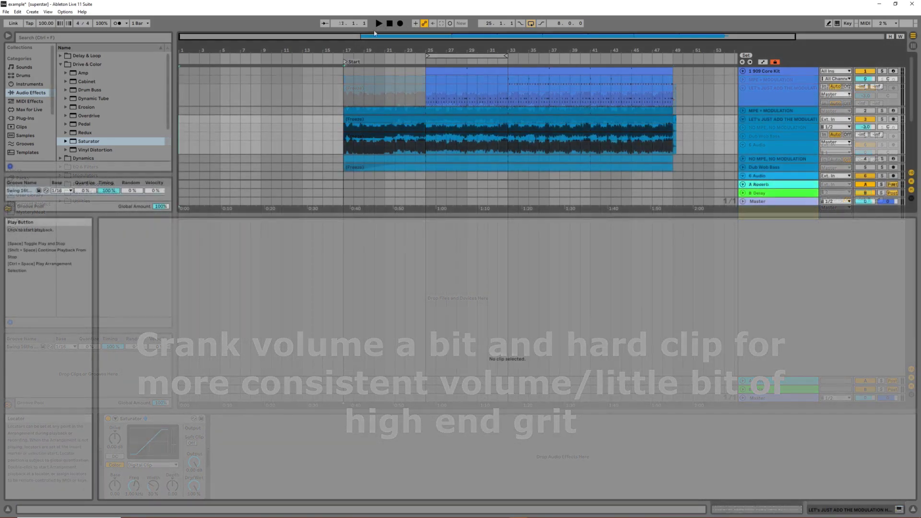
Play the arrangement from the start of the bass clip and set the clip's gain to 5.00 dB.
left_click(347, 120)
key("space")
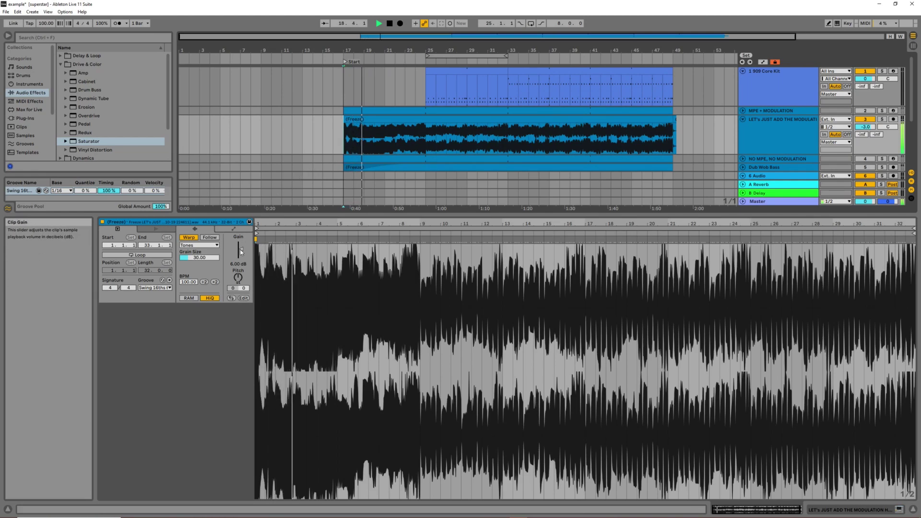
left_click_drag(243, 253, 243, 258)
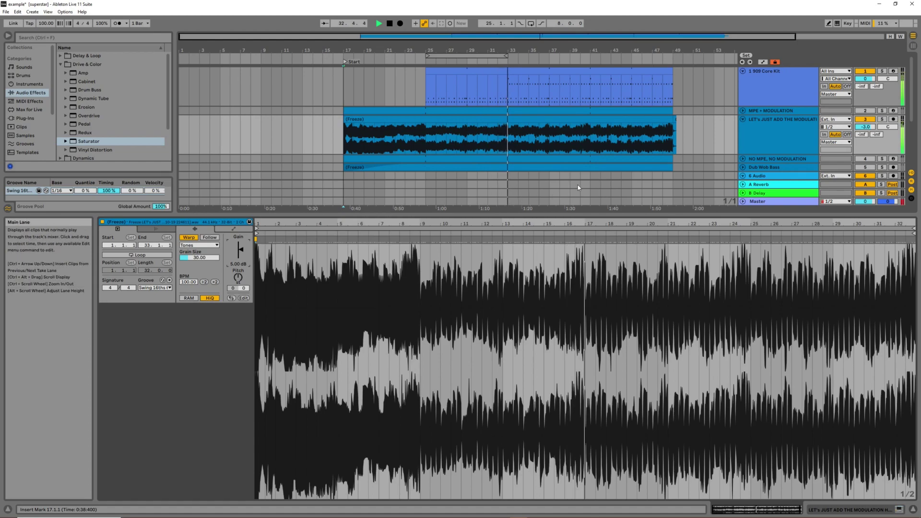
Insert an Auto Filter from the EQ & Filters effects before the Saturator on the flattened bass track.
left_click_drag(89, 142, 621, 279)
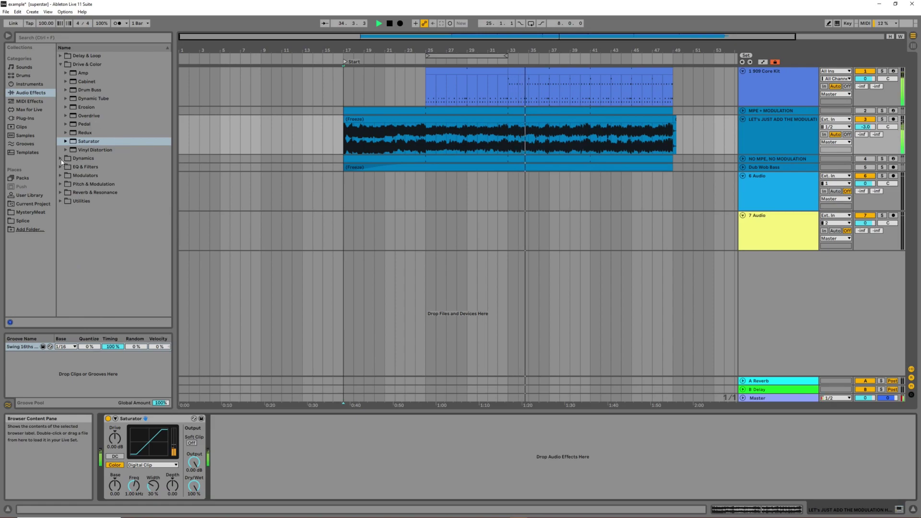
left_click(62, 161)
left_click(61, 72)
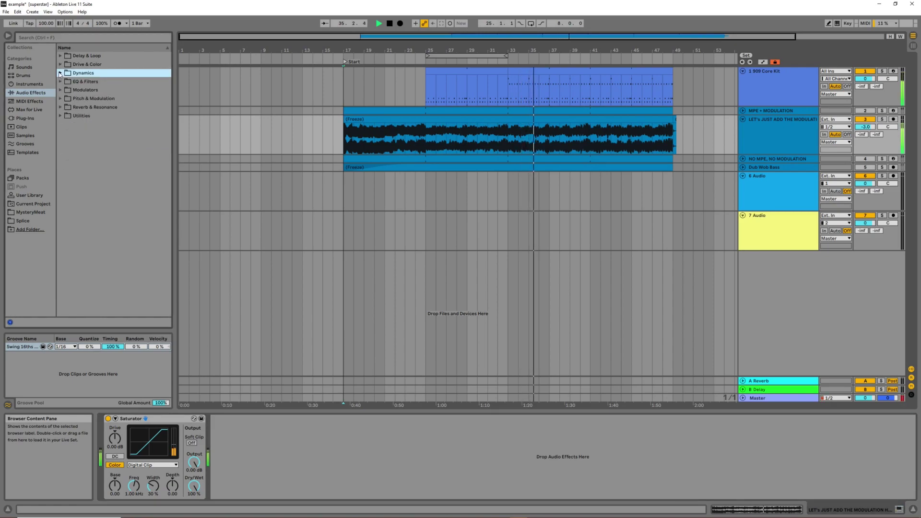
left_click(61, 81)
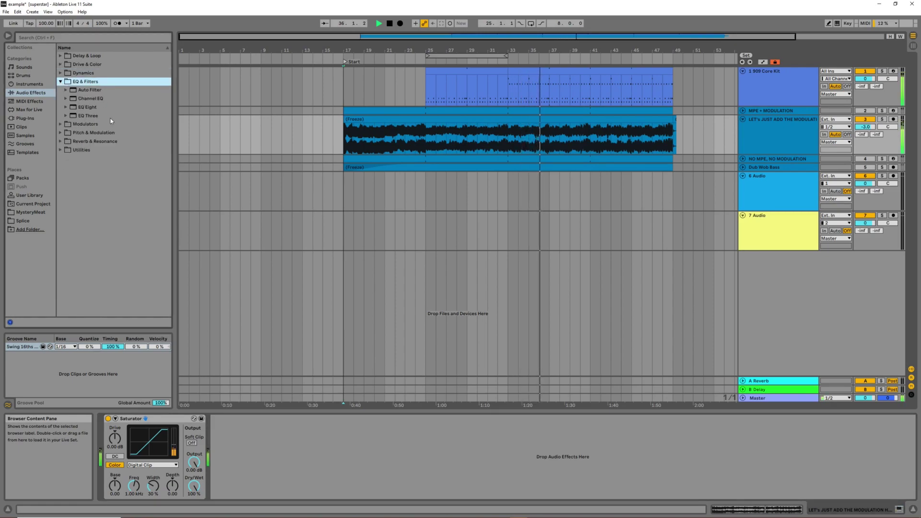
left_click(84, 90)
left_click_drag(115, 462, 117, 460)
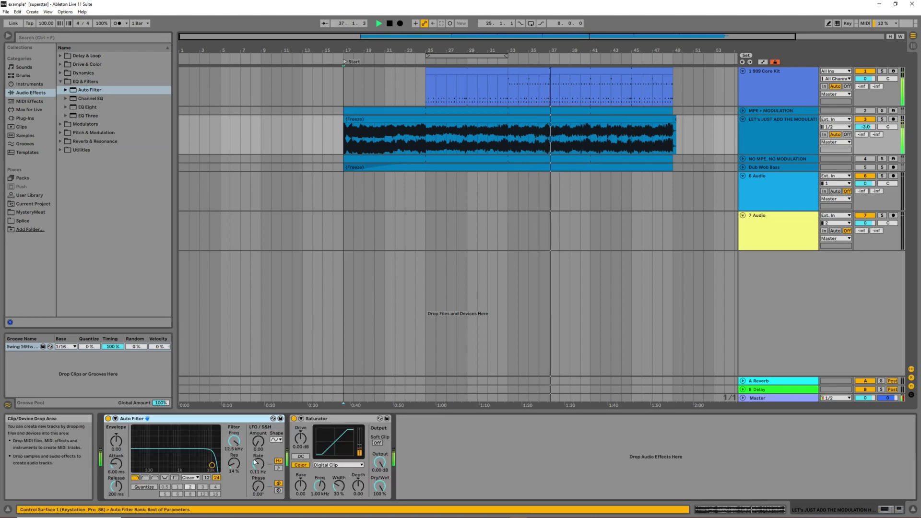
Adjust the Auto Filter to 55 % resonance, 70.6 envelope amount and 54.1 ms release, and open its cutoff almost fully.
mouse_move(202, 459)
left_mouse_down()
mouse_move(167, 450)
mouse_move(189, 451)
left_mouse_up()
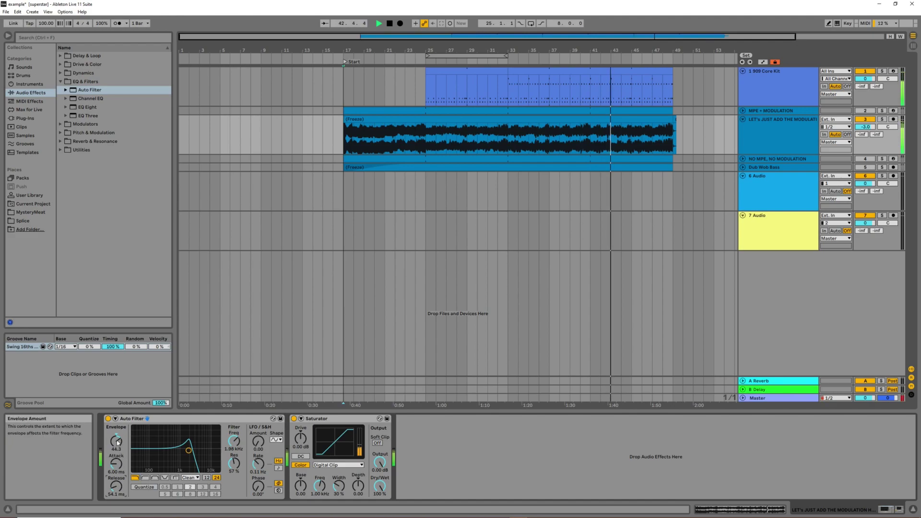
left_click_drag(116, 440, 116, 443)
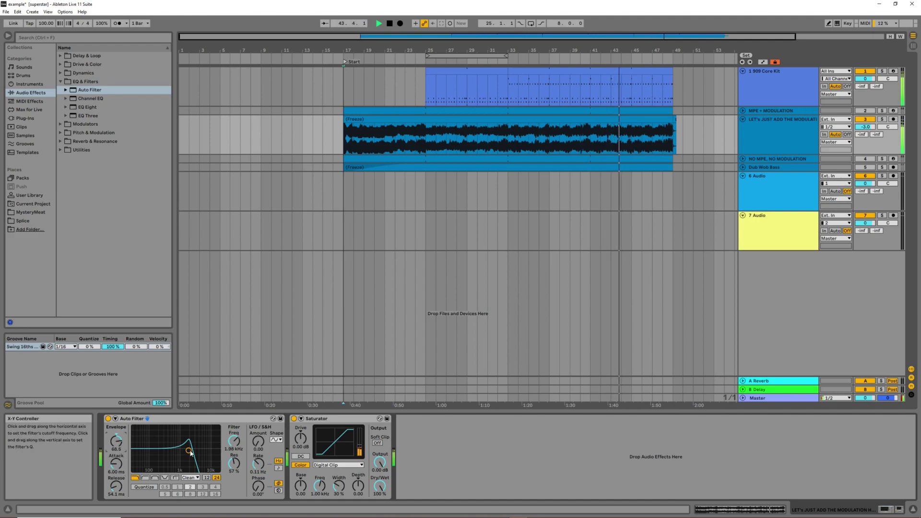
mouse_move(188, 452)
left_mouse_down()
mouse_move(165, 452)
mouse_move(173, 451)
left_mouse_up()
mouse_move(116, 440)
left_mouse_down()
mouse_move(116, 451)
mouse_move(116, 435)
left_mouse_up()
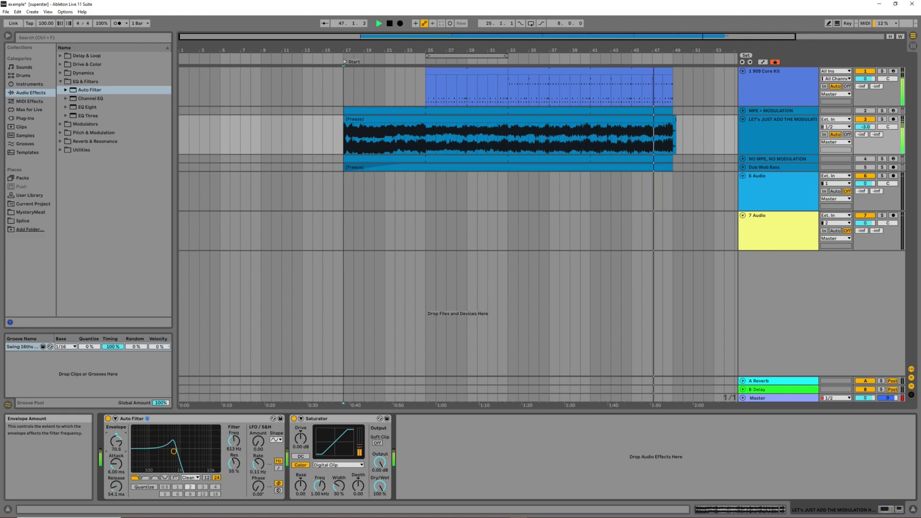
mouse_move(233, 441)
left_mouse_down()
mouse_move(234, 408)
mouse_move(233, 427)
left_mouse_up()
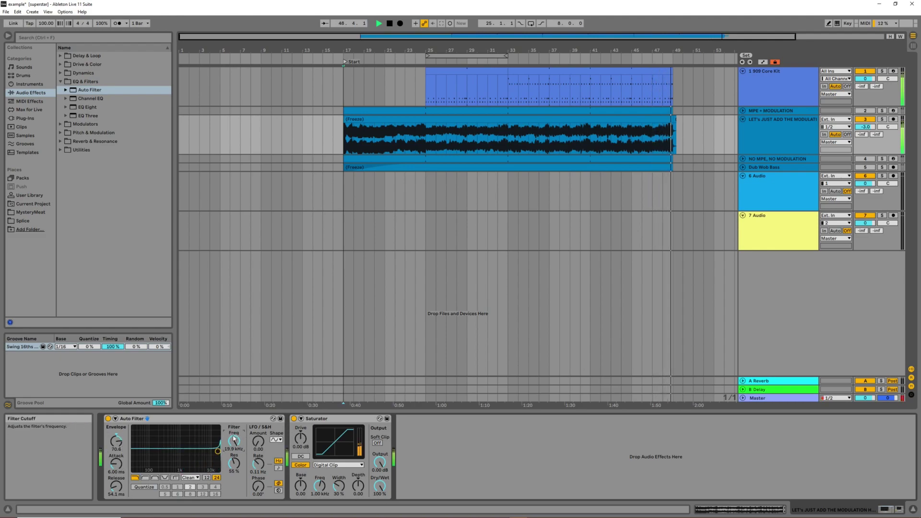